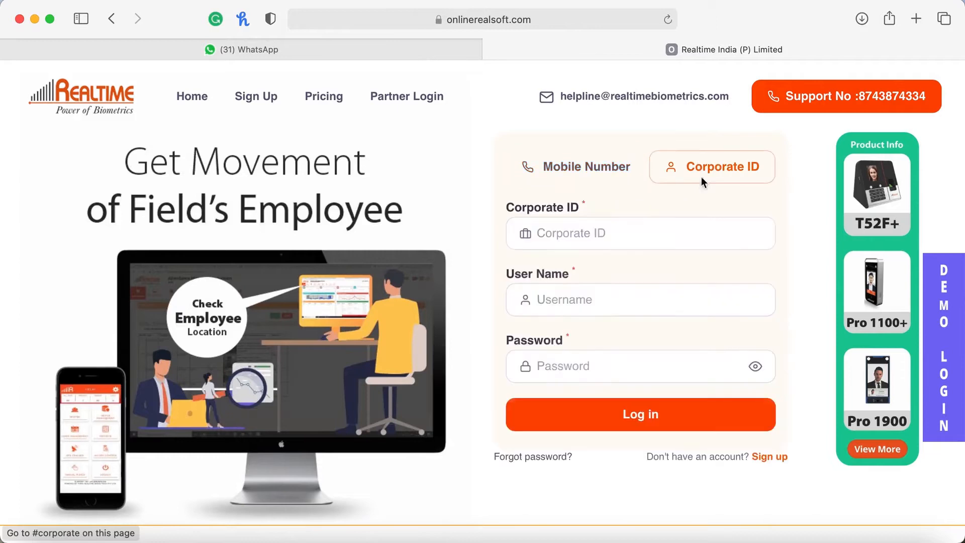
# Step: Log in by Corporate ID, filling in the saved user name and account password and entering the corporate ID
pyautogui.click(545, 299)
pyautogui.click(570, 330)
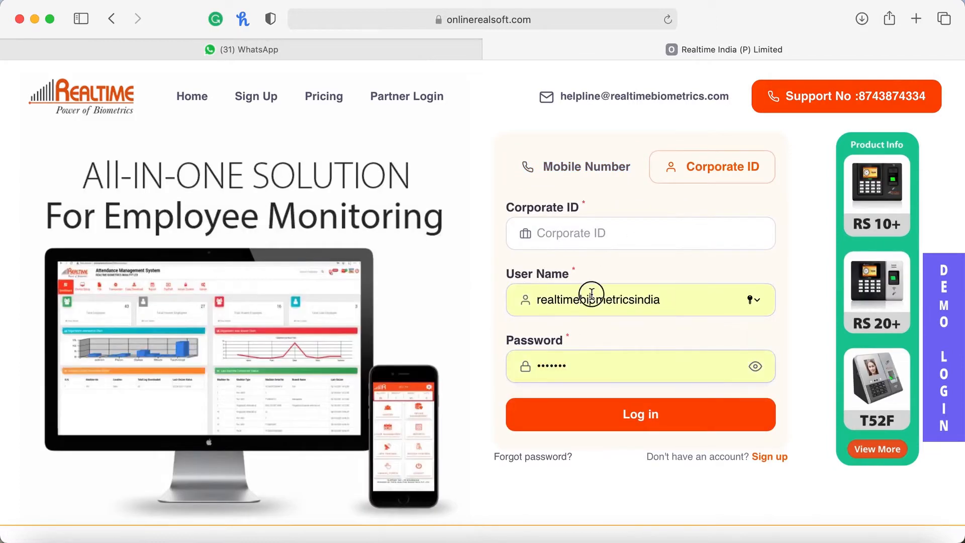
pyautogui.doubleClick(591, 297)
pyautogui.click(574, 231)
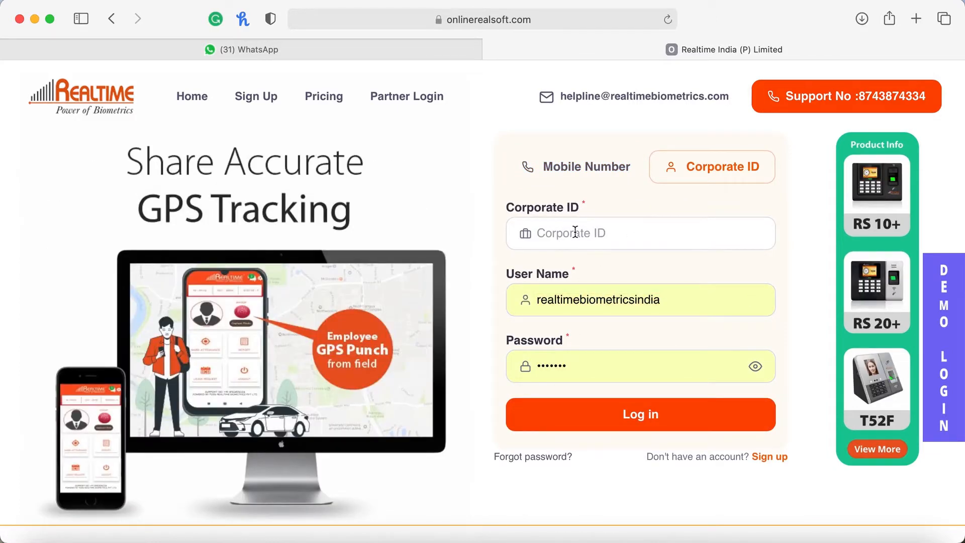
pyautogui.write('realtimebiometricsindia')
pyautogui.click(648, 415)
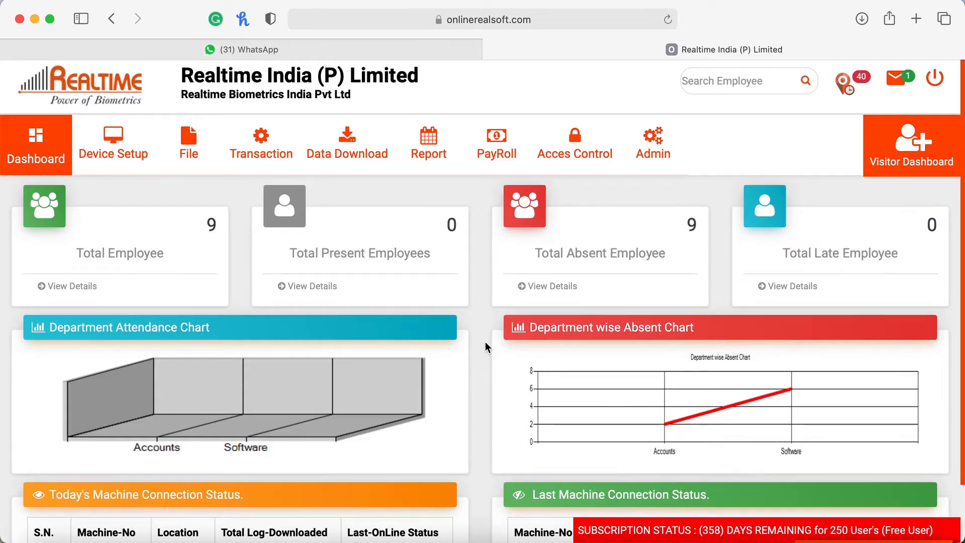
# Step: Open the second employee's record from the employee list, view the Shift Name options under Shift Details, and return to the dashboard
pyautogui.moveTo(189, 151)
pyautogui.click(201, 332)
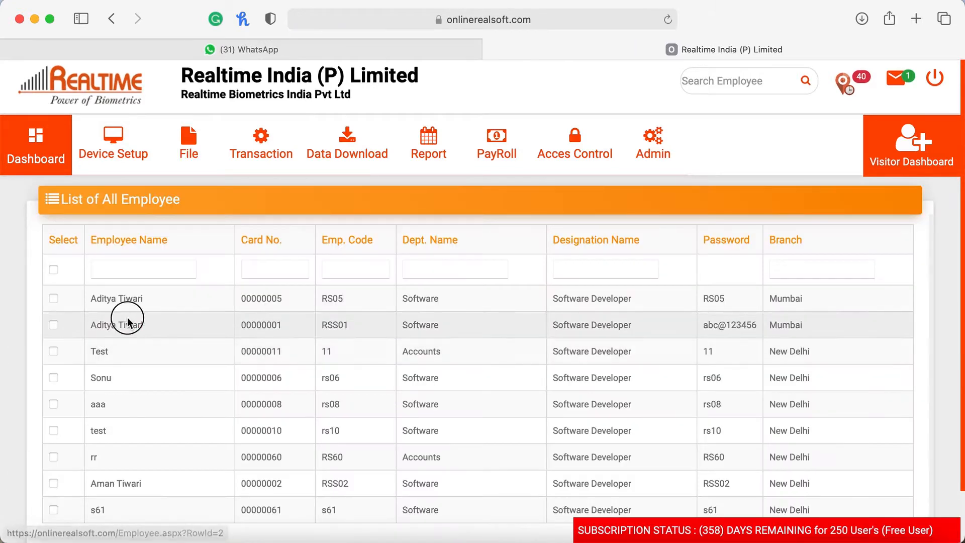
pyautogui.click(127, 321)
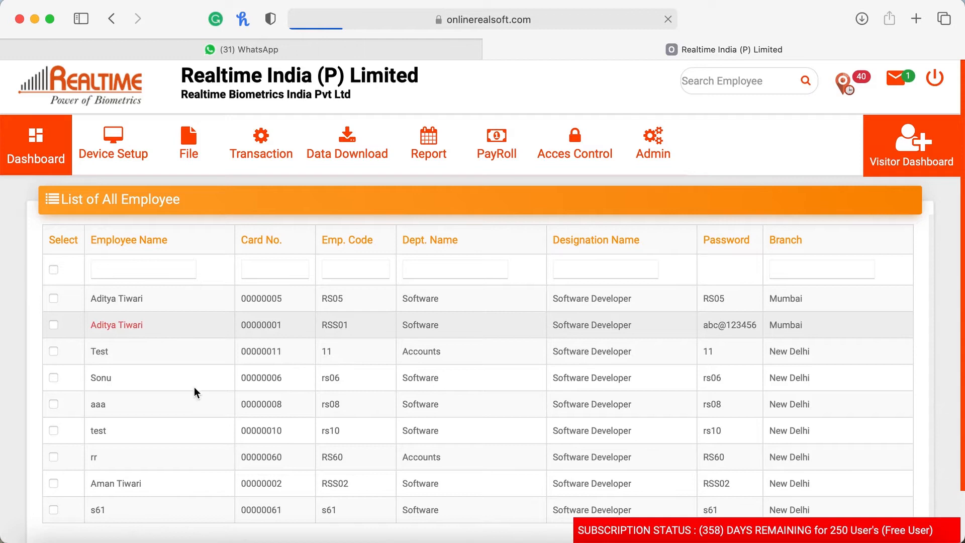
pyautogui.scroll(-6, 269, 408)
pyautogui.click(293, 301)
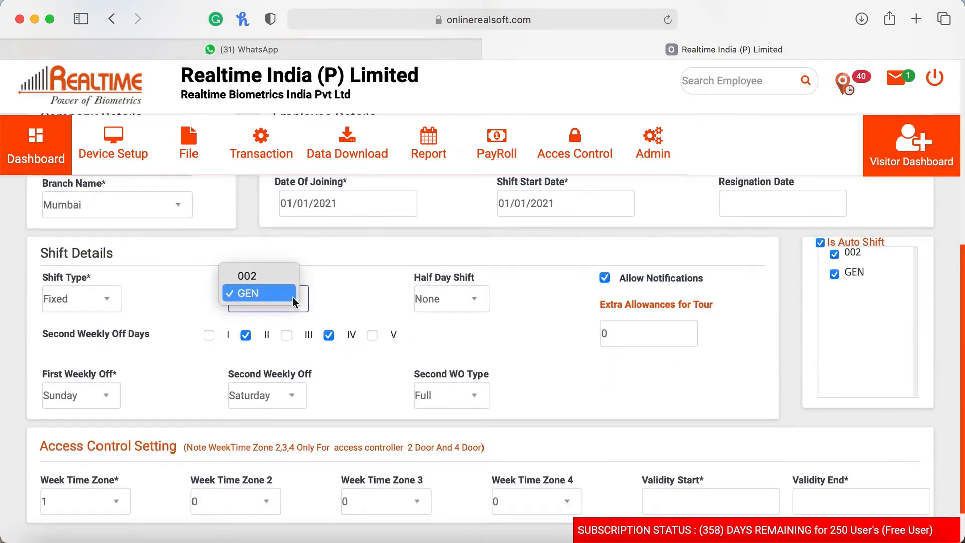
pyautogui.click(293, 297)
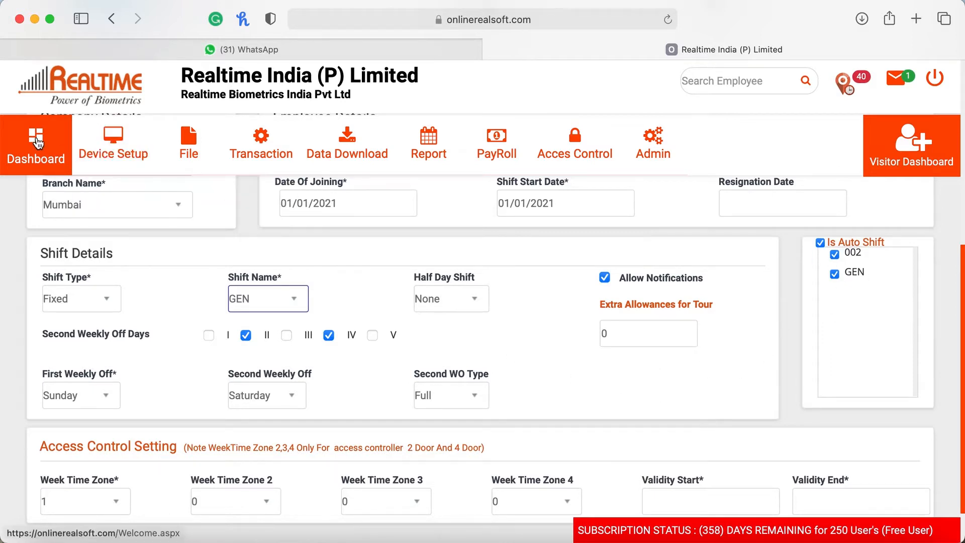
pyautogui.click(36, 141)
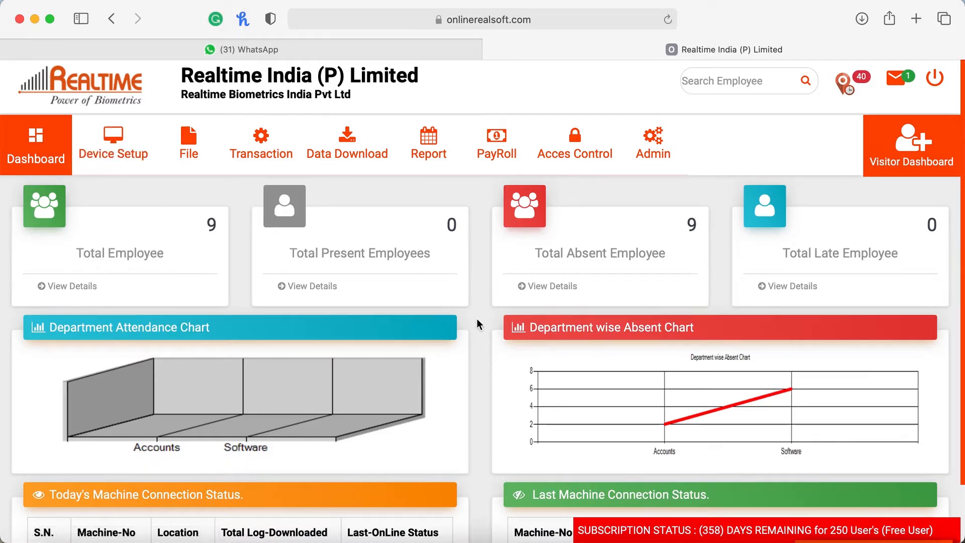
# Step: Open the Shift Change page and limit the selection to Few Employee with only the third listed employee selected
pyautogui.click(267, 149)
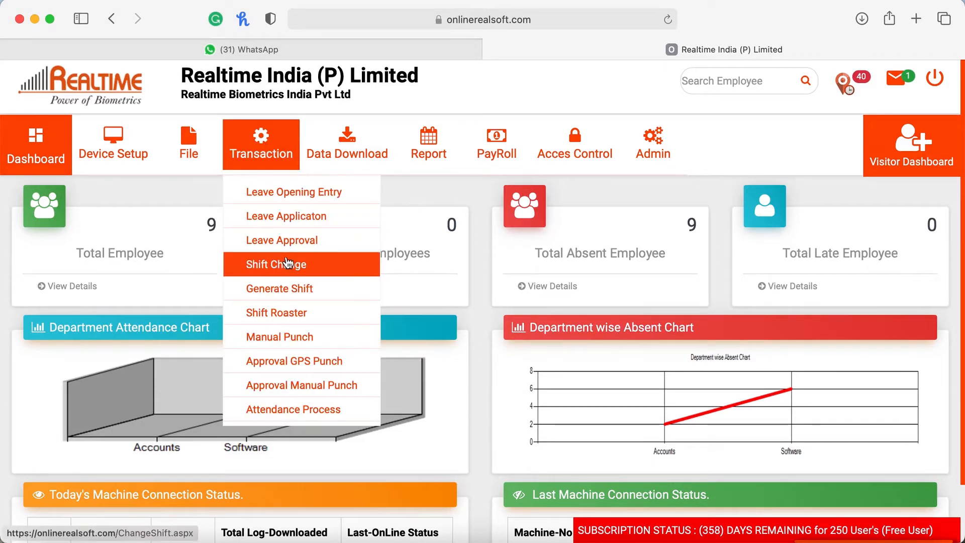
pyautogui.click(255, 266)
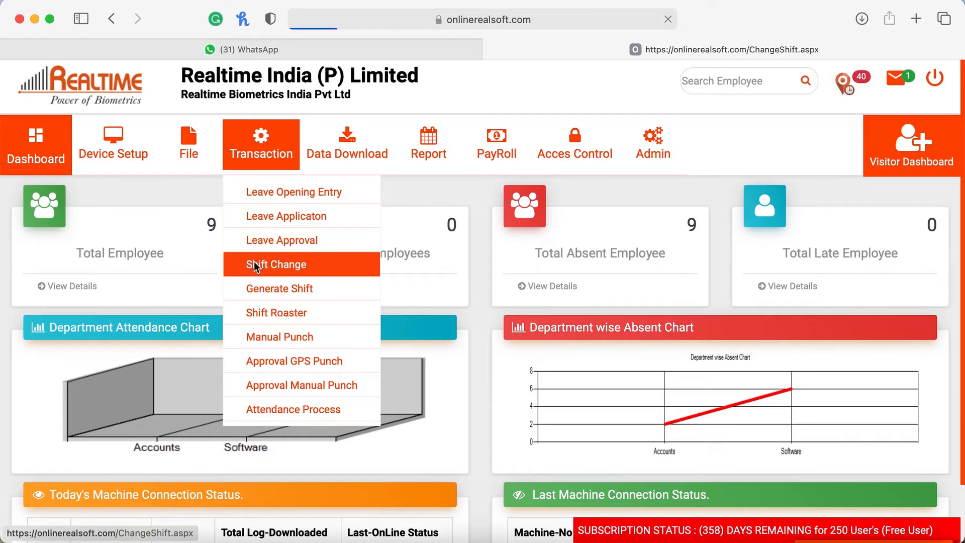
pyautogui.scroll(-1, 529, 254)
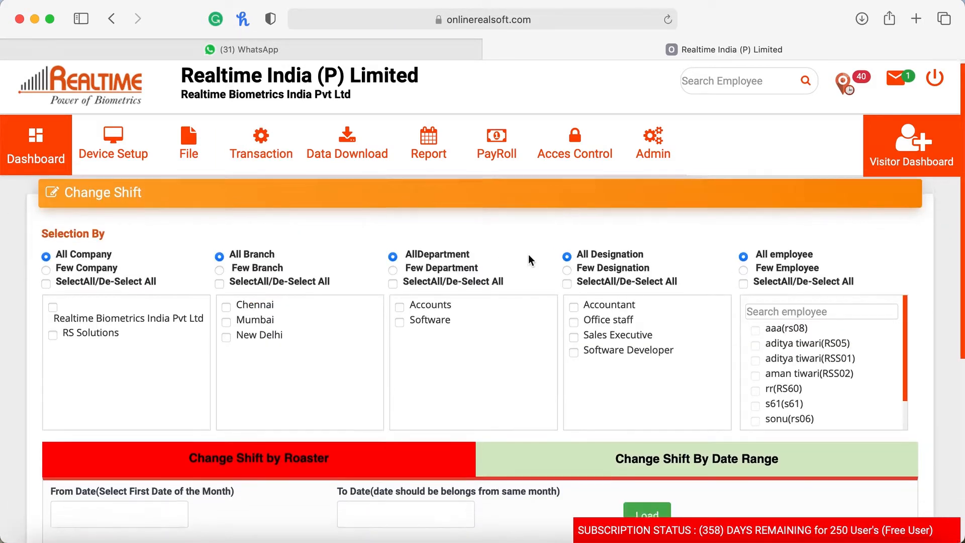
pyautogui.click(742, 266)
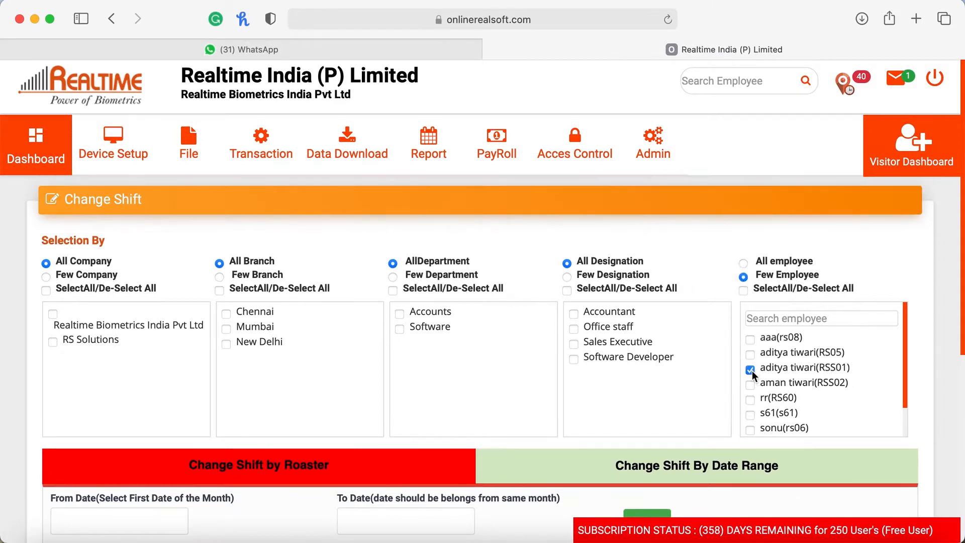
# Step: Load the selected employee's shift roster under Change Shift by Roaster for 01/06/2021 to 30/06/2021
pyautogui.scroll(-6, 709, 267)
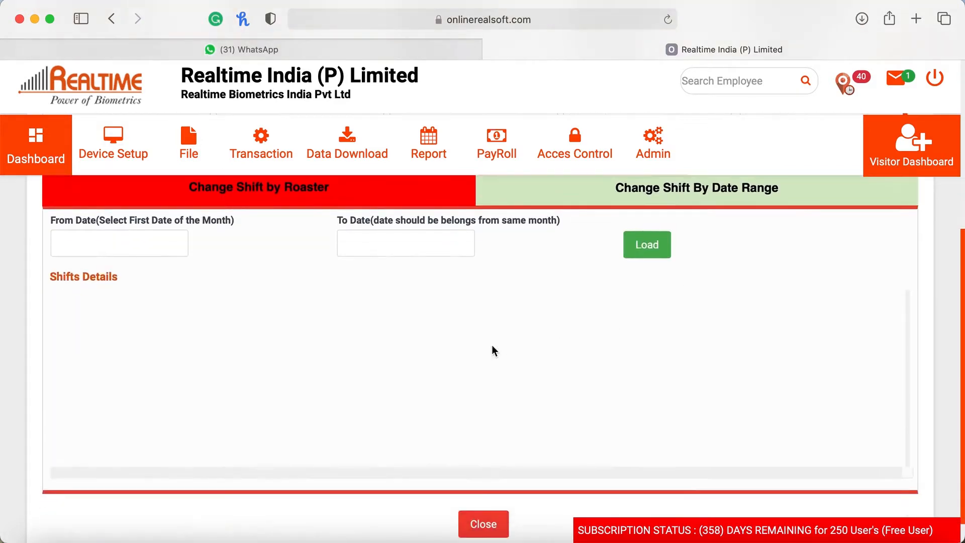
pyautogui.scroll(1, 426, 347)
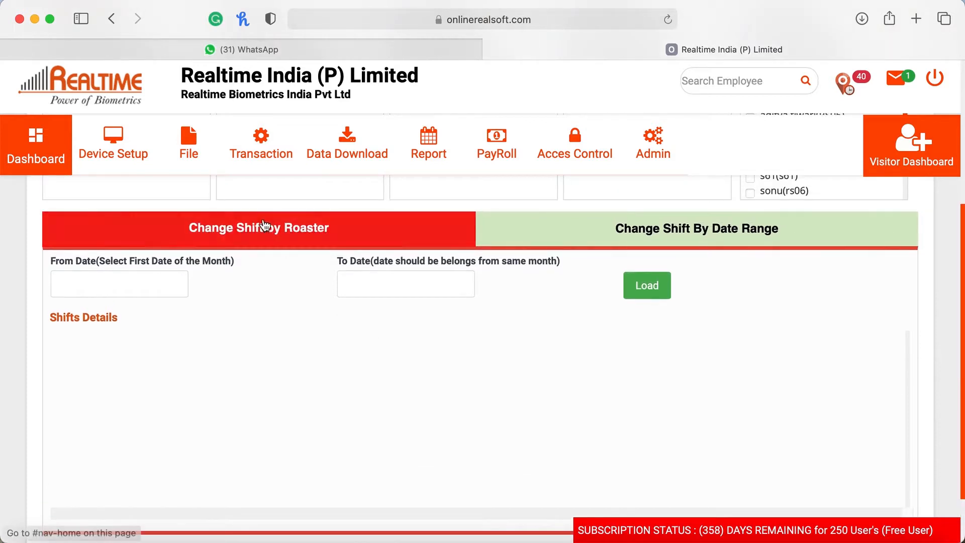
pyautogui.click(697, 235)
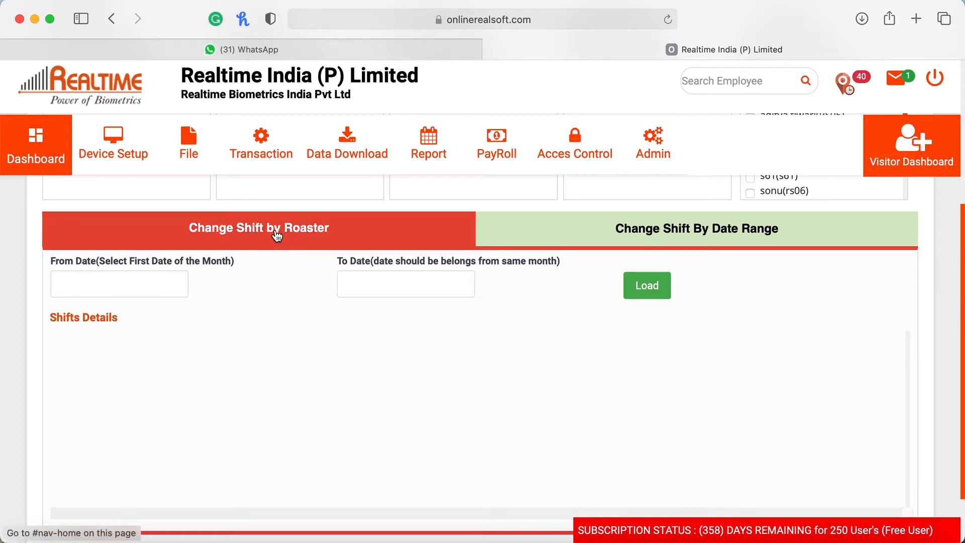
pyautogui.click(144, 286)
pyautogui.click(106, 340)
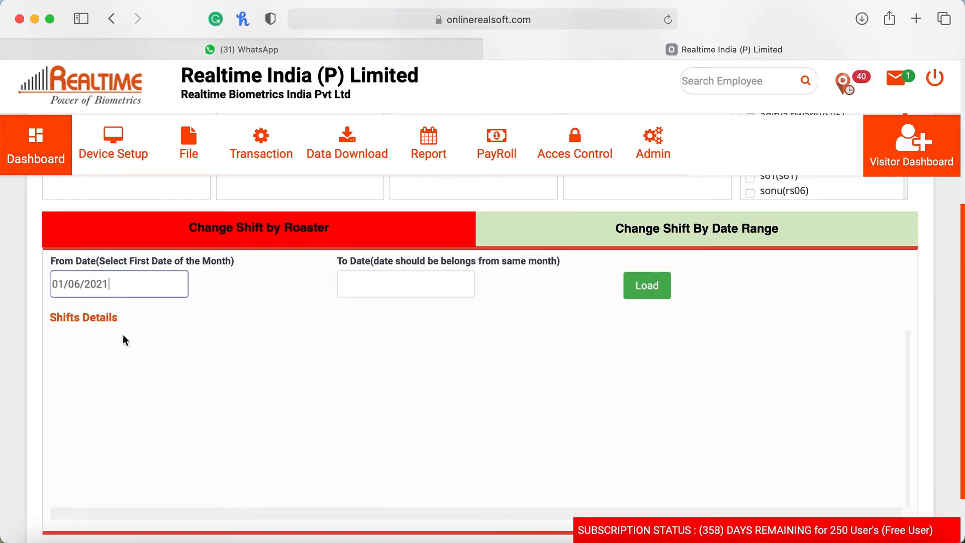
pyautogui.click(429, 287)
pyautogui.click(405, 391)
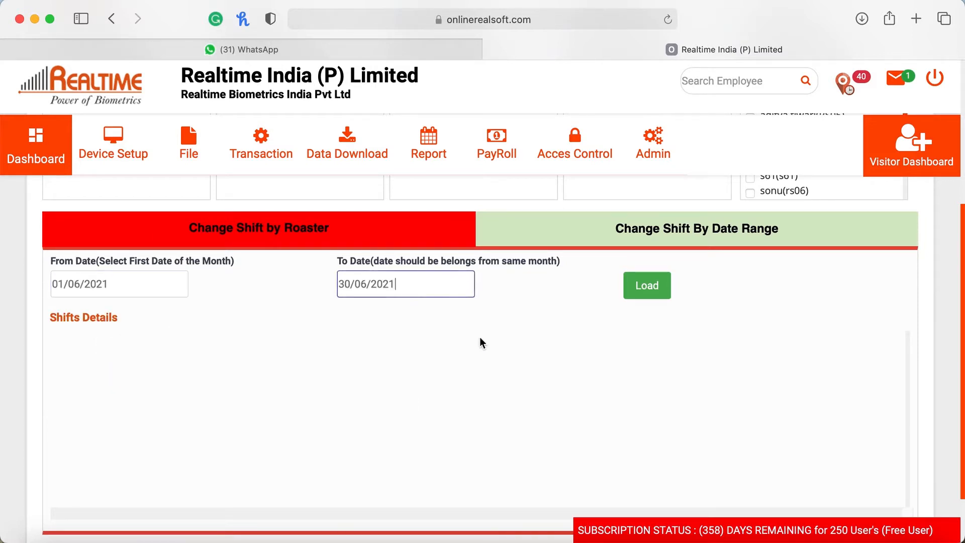
pyautogui.click(652, 286)
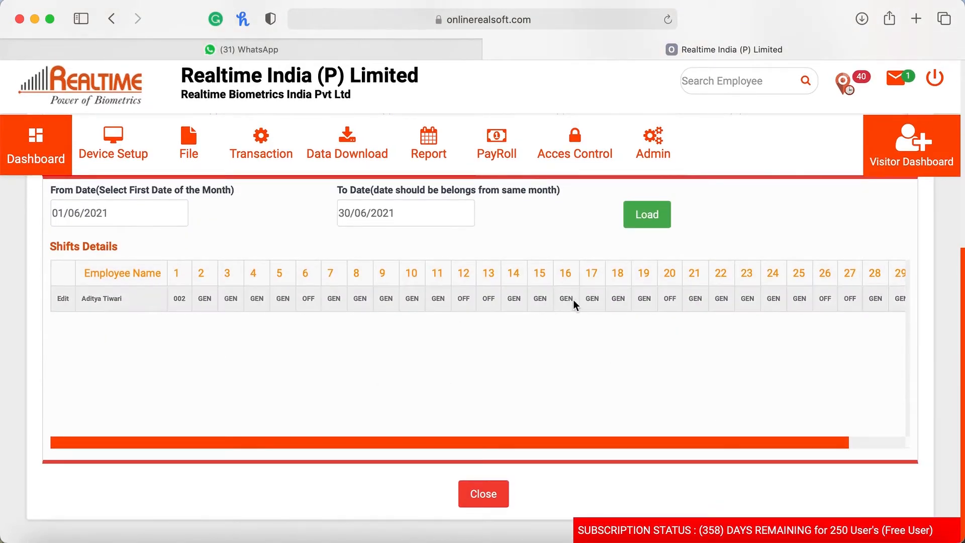
pyautogui.hscroll(5, 573, 299)
pyautogui.hscroll(-5, 572, 300)
pyautogui.hscroll(3, 523, 297)
pyautogui.hscroll(-3, 522, 297)
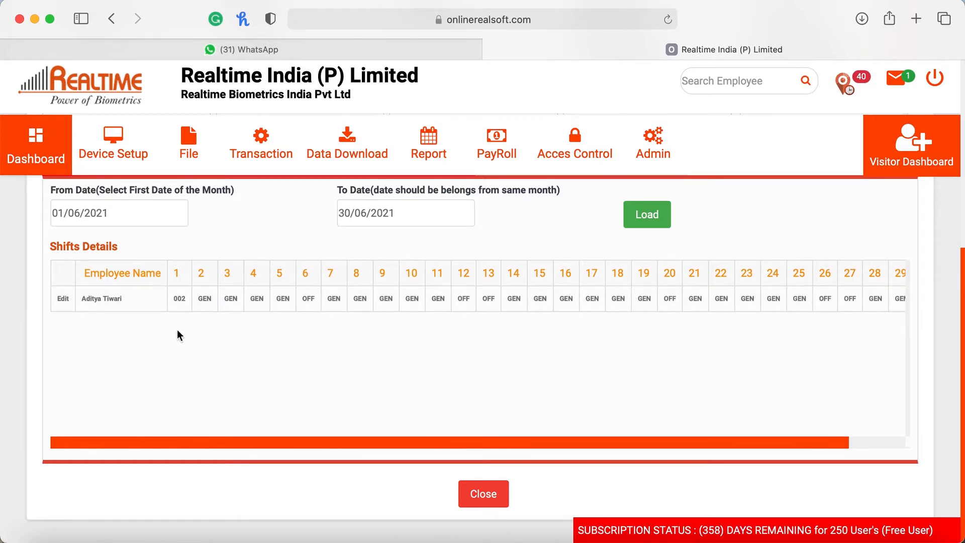
# Step: Edit the employee's roster row, setting day 1 to GEN and day 3 to OFF, and update it
pyautogui.click(62, 298)
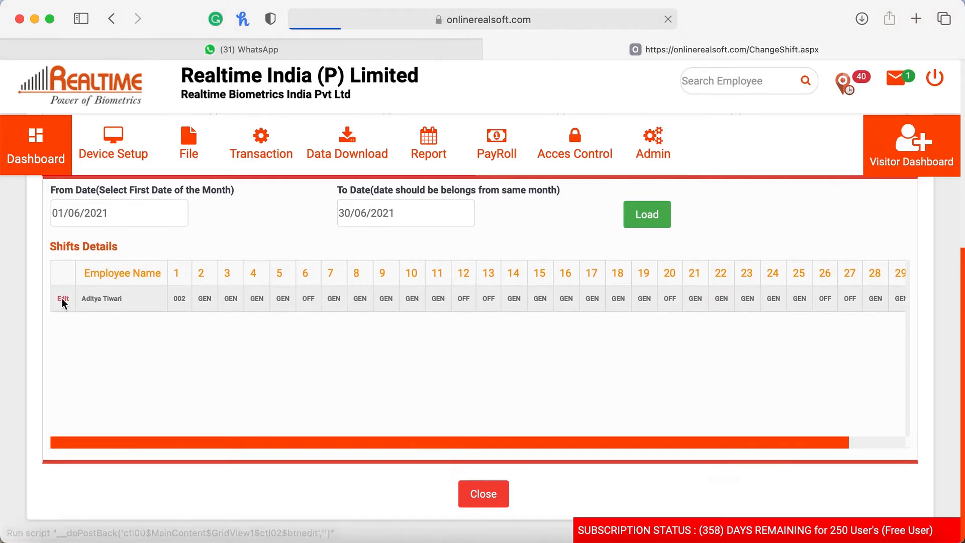
pyautogui.scroll(-1, 326, 379)
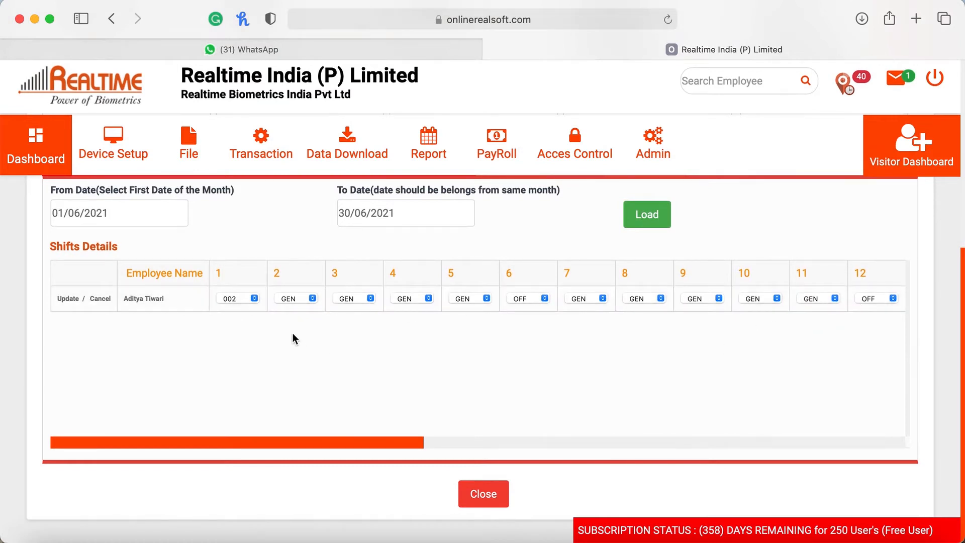
pyautogui.click(232, 298)
pyautogui.click(232, 311)
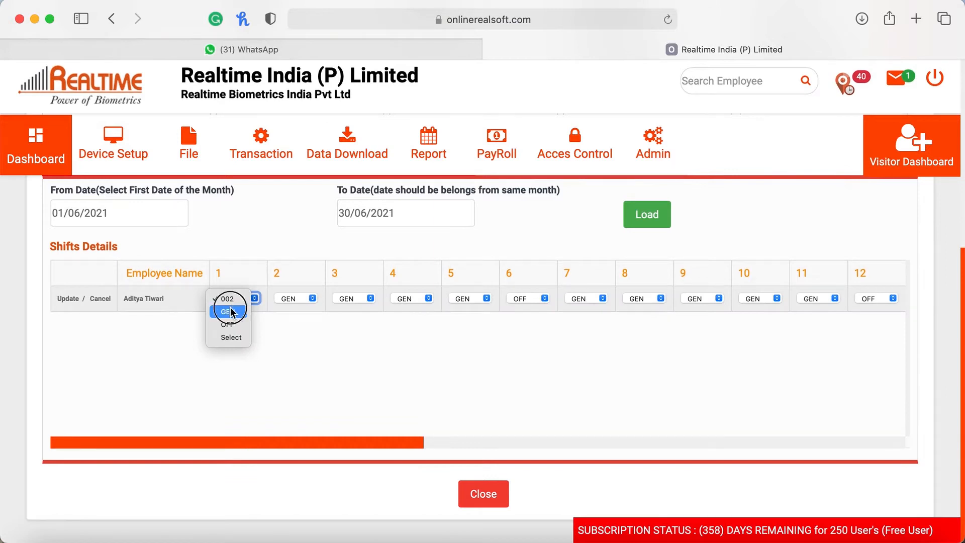
pyautogui.click(351, 298)
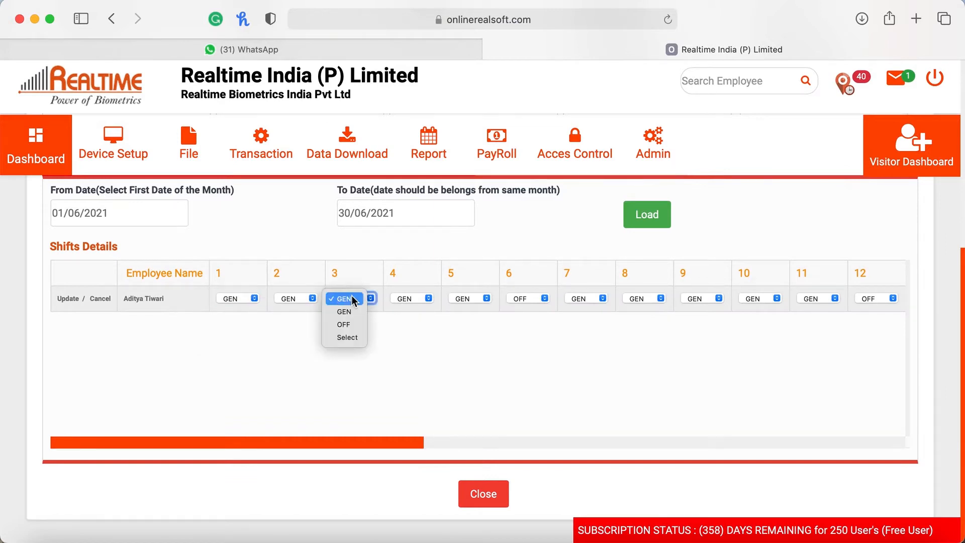
pyautogui.click(344, 324)
pyautogui.hscroll(2, 469, 338)
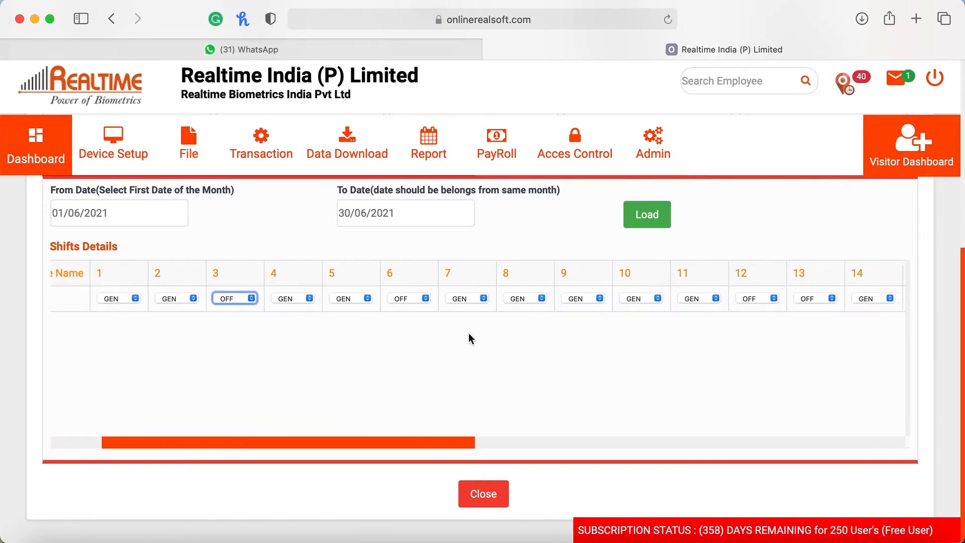
pyautogui.hscroll(5, 469, 338)
pyautogui.hscroll(-8, 469, 338)
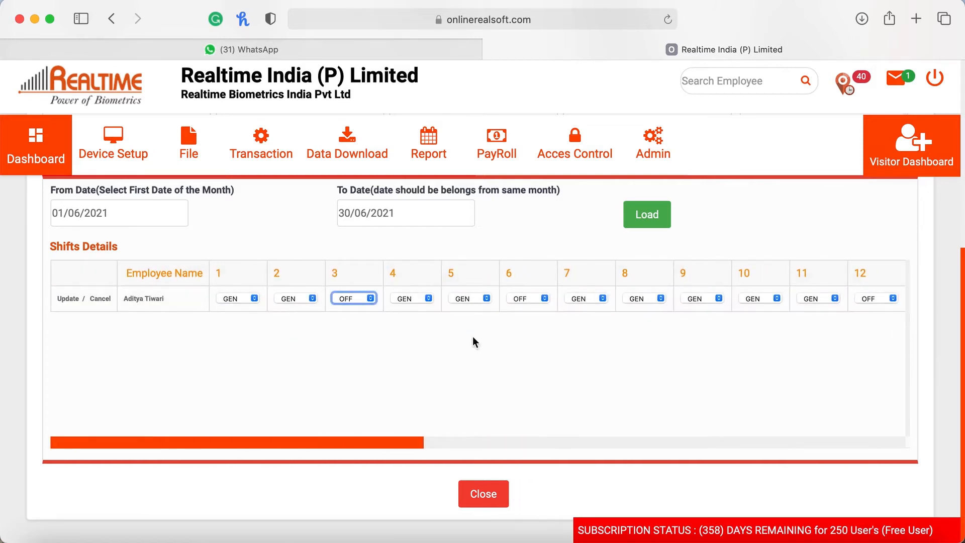
pyautogui.click(67, 299)
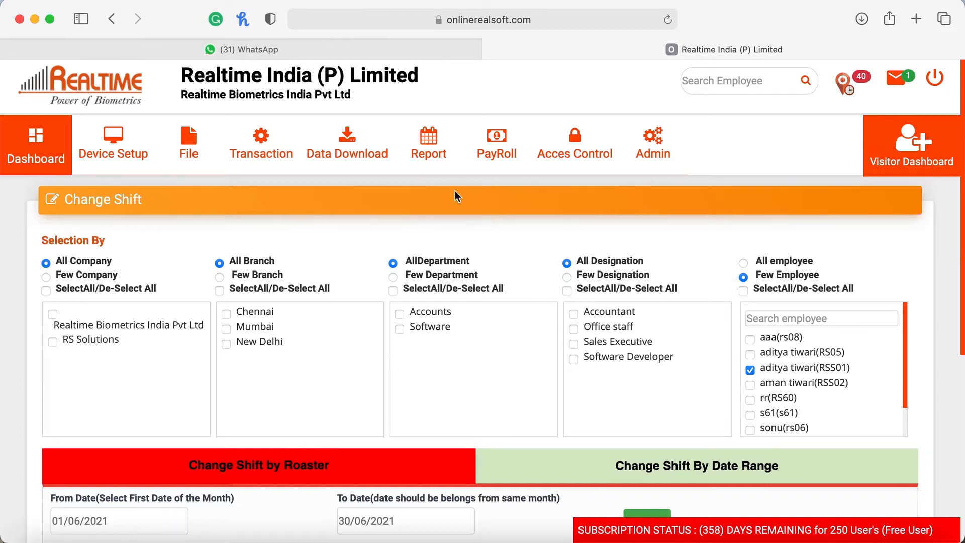
# Step: Open the Monthly Report page in a new tab and generate the Performance report for only the third listed employee
pyautogui.moveTo(422, 140)
pyautogui.keyDown('super'); pyautogui.click(439, 241); pyautogui.keyUp('super')
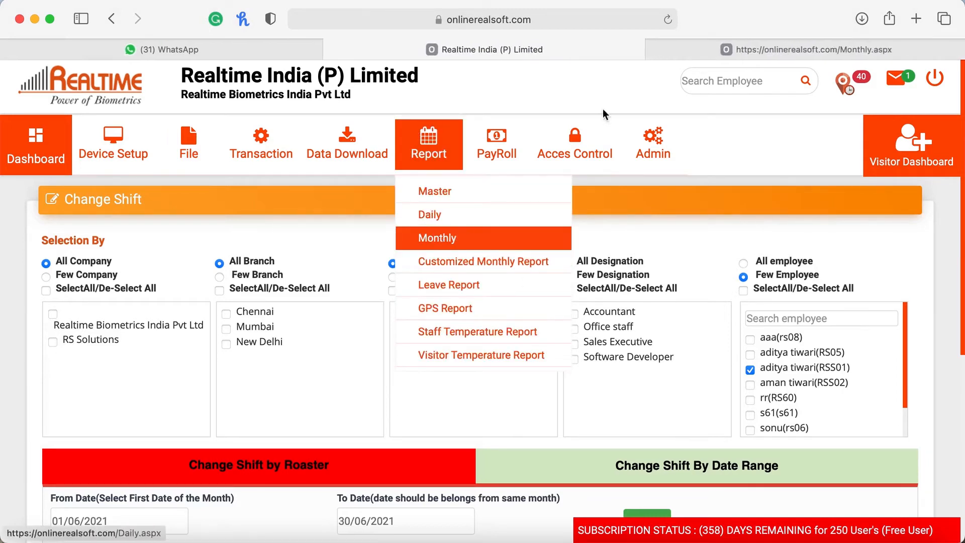
pyautogui.click(768, 49)
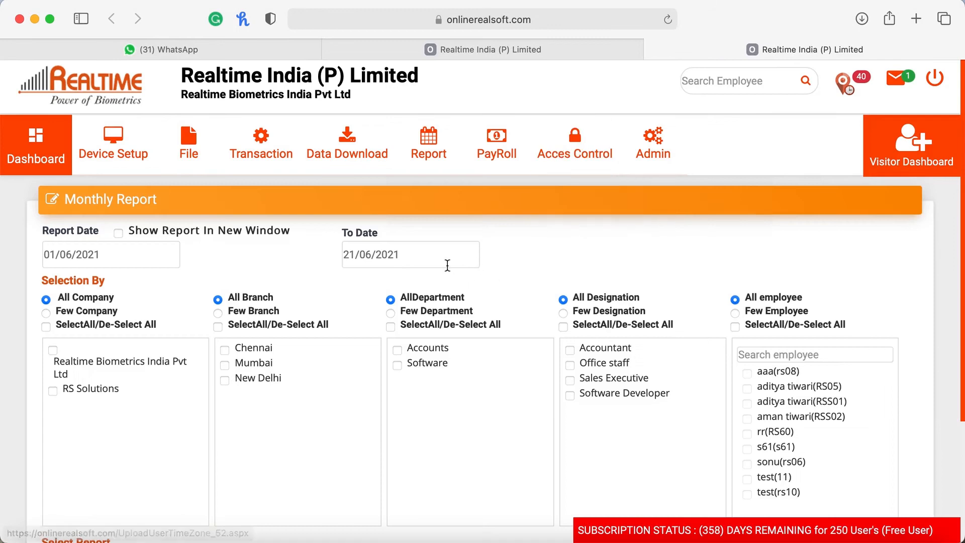
pyautogui.click(735, 313)
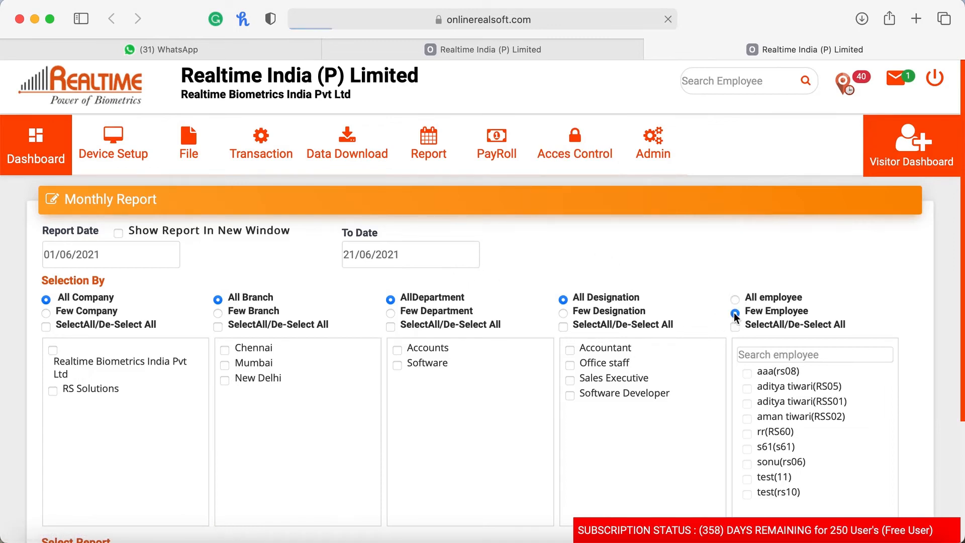
pyautogui.click(744, 406)
pyautogui.scroll(-3, 680, 288)
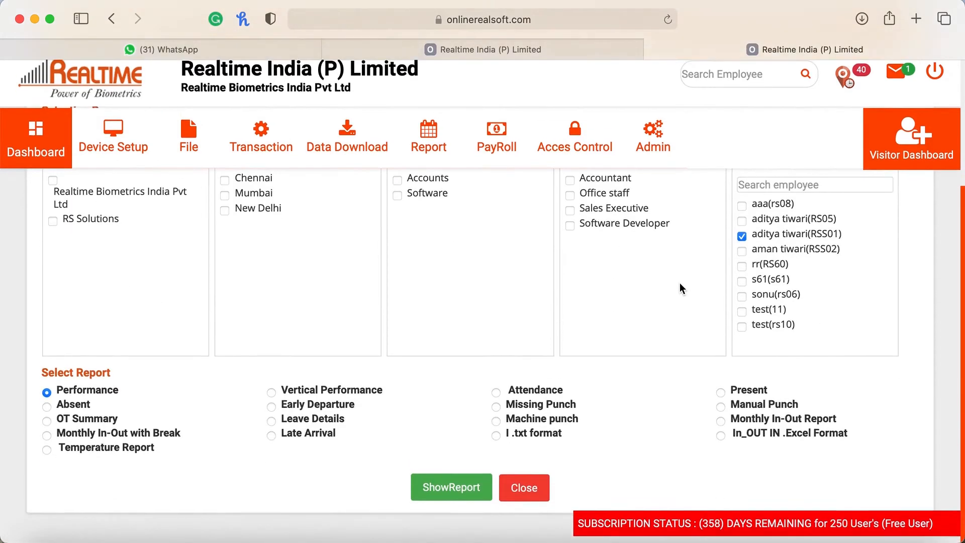
pyautogui.click(451, 497)
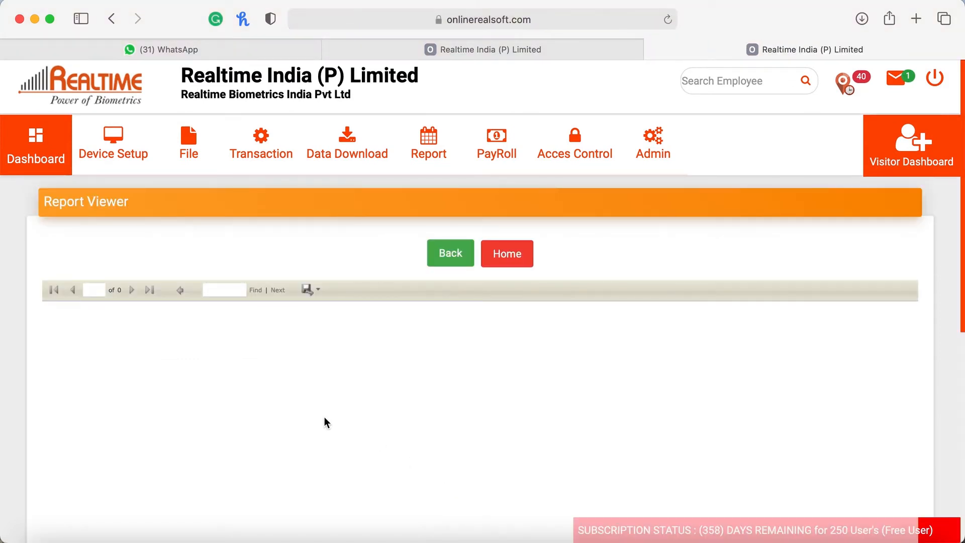
# Step: Check the Shift row for days 2 and 3 in the Monthly Performance Report
pyautogui.scroll(-1, 324, 423)
pyautogui.doubleClick(217, 356)
pyautogui.doubleClick(256, 353)
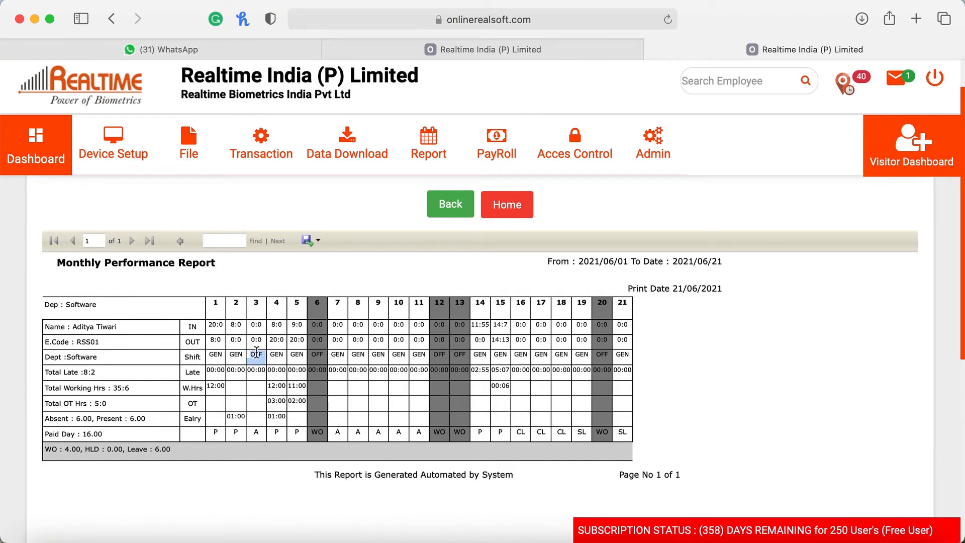
pyautogui.click(256, 353)
# Step: Return to the Change Shift page and set the Change Shift By Date Range period from 17/06/2021 to 23/06/2021
pyautogui.click(491, 50)
pyautogui.scroll(-3, 254, 514)
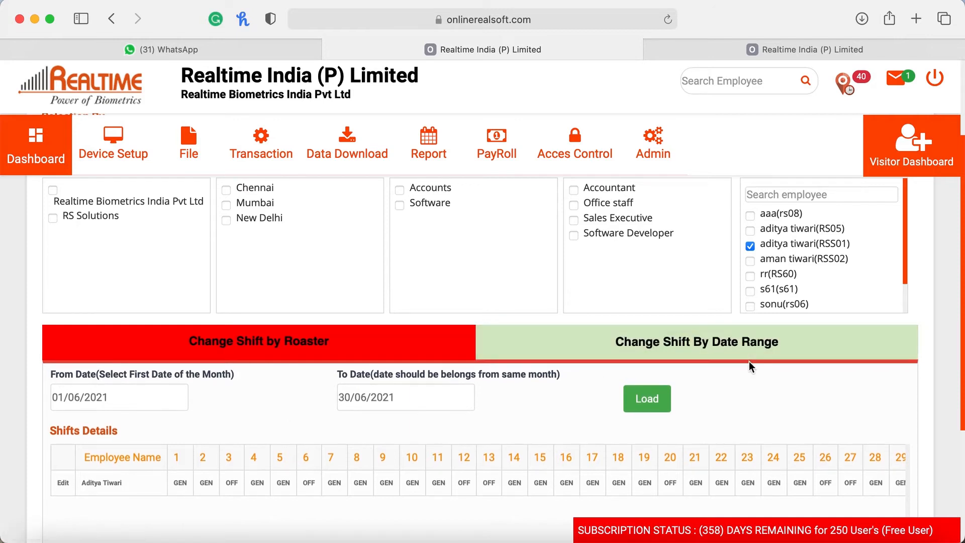
pyautogui.click(714, 341)
pyautogui.scroll(-1, 553, 422)
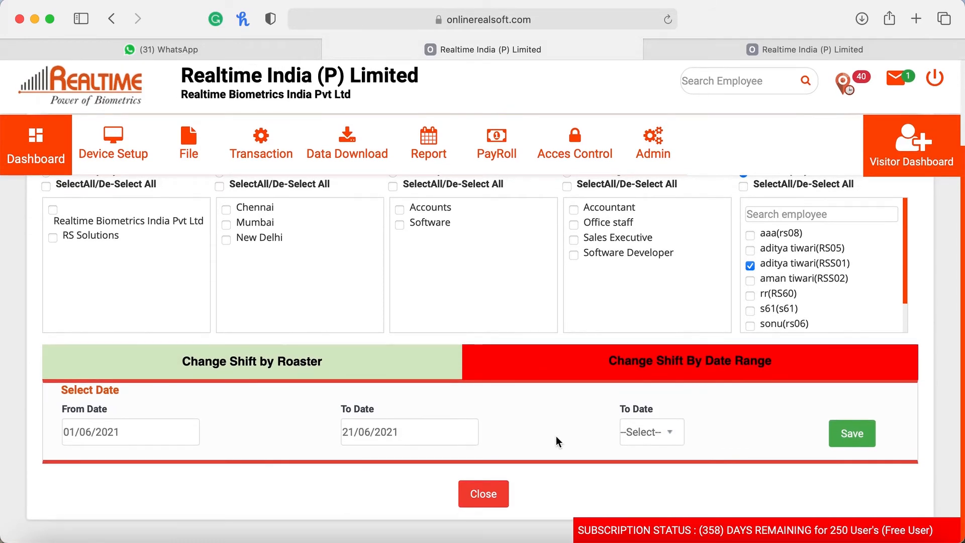
pyautogui.click(158, 432)
pyautogui.scroll(-3, 149, 496)
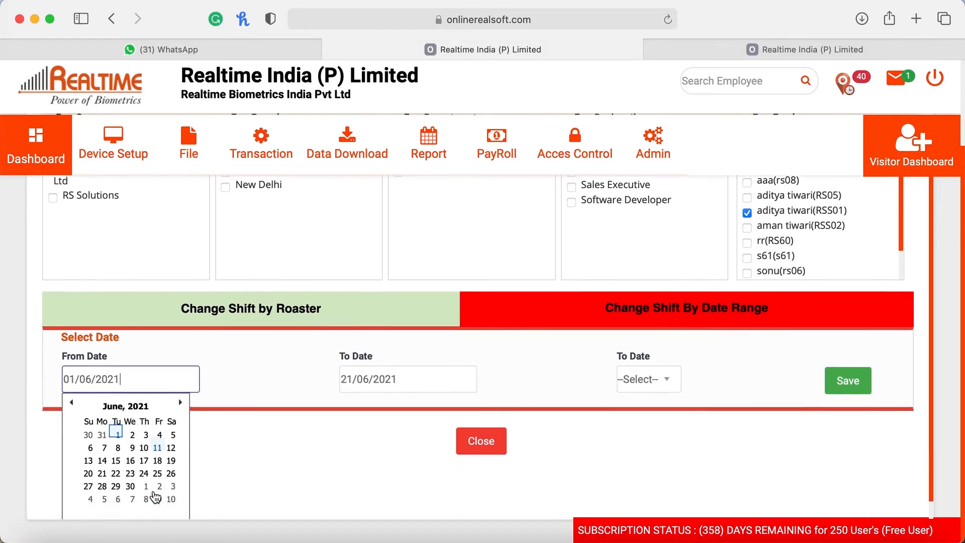
pyautogui.click(145, 441)
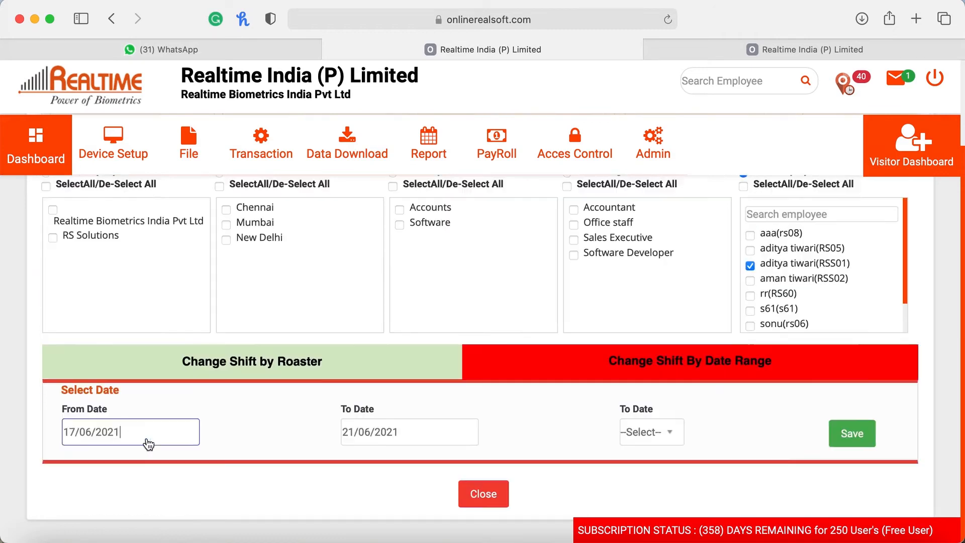
pyautogui.click(427, 428)
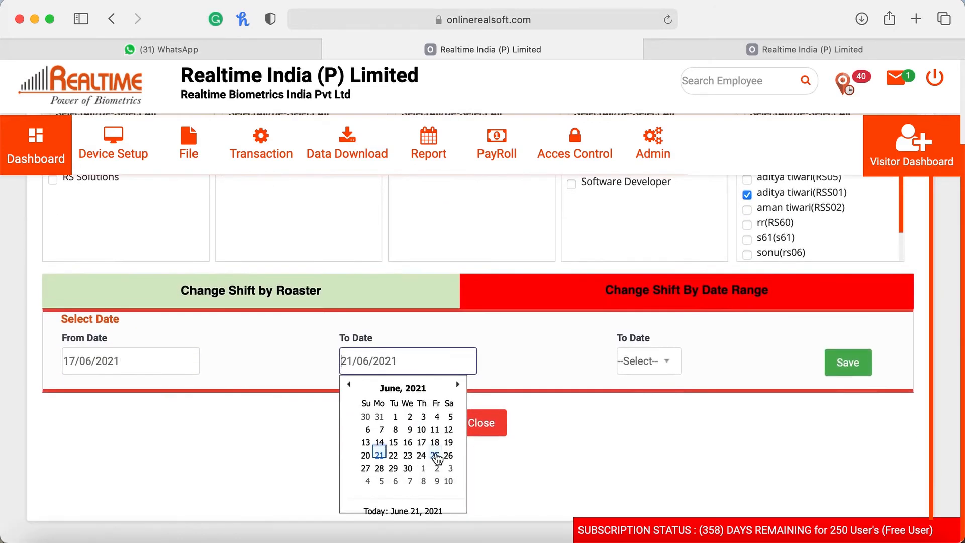
pyautogui.click(406, 455)
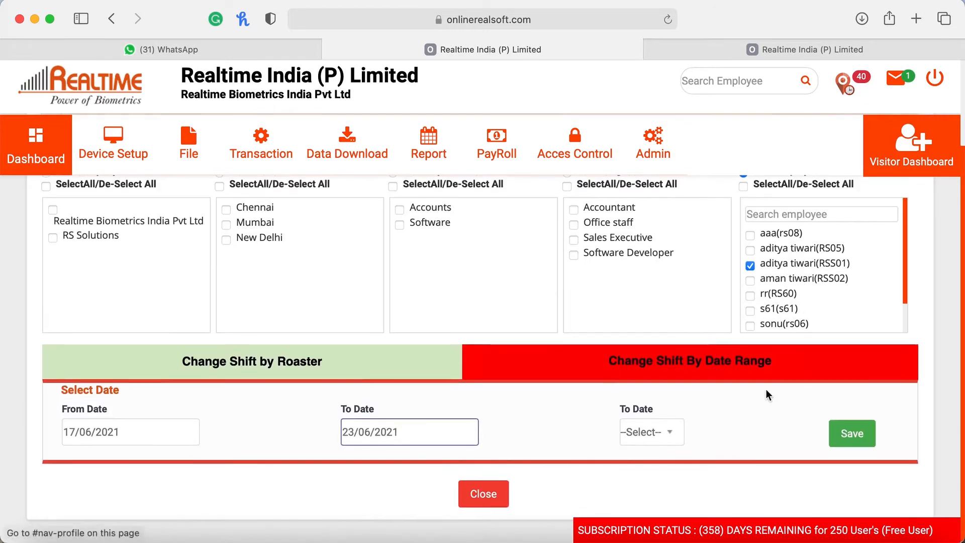
# Step: Choose shift 002 for the selected date range and save the shift change
pyautogui.click(659, 426)
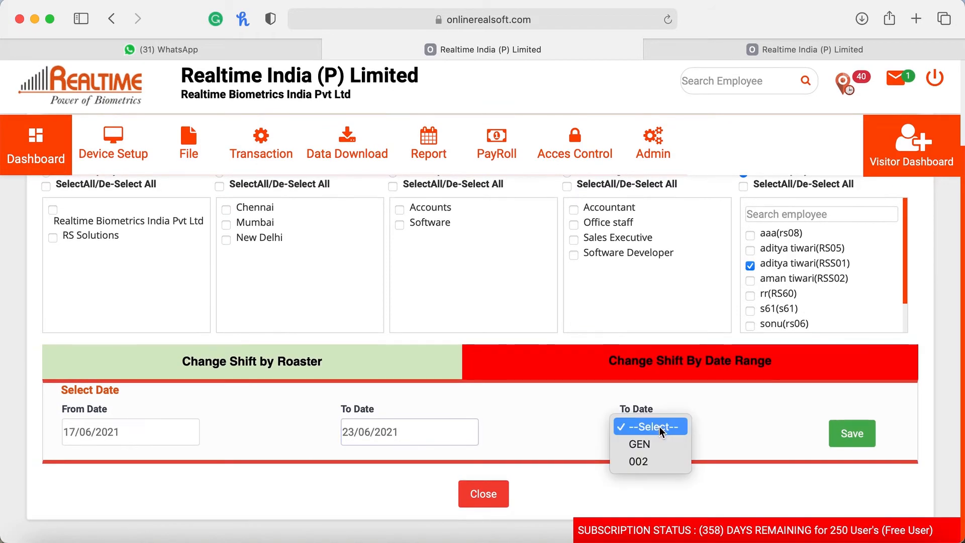
pyautogui.click(642, 461)
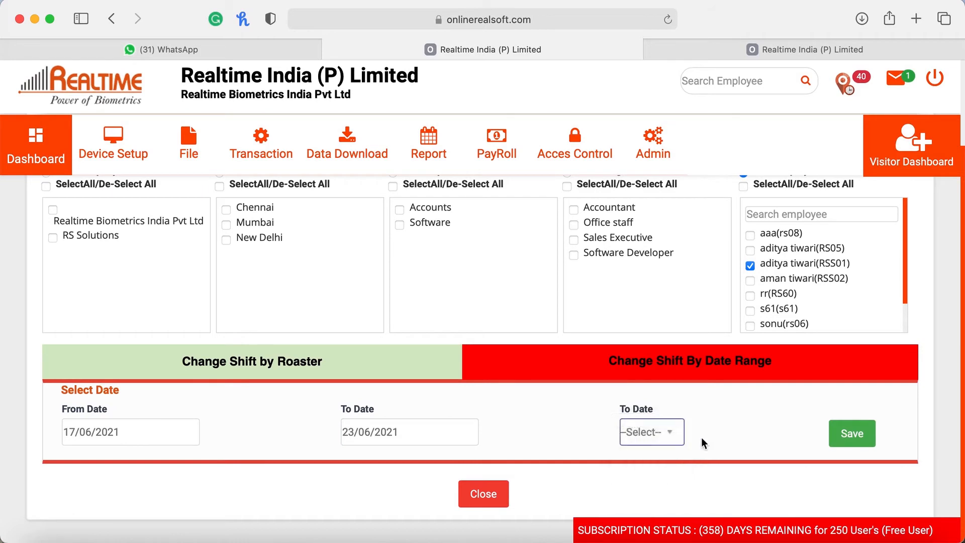
pyautogui.click(860, 430)
pyautogui.click(617, 294)
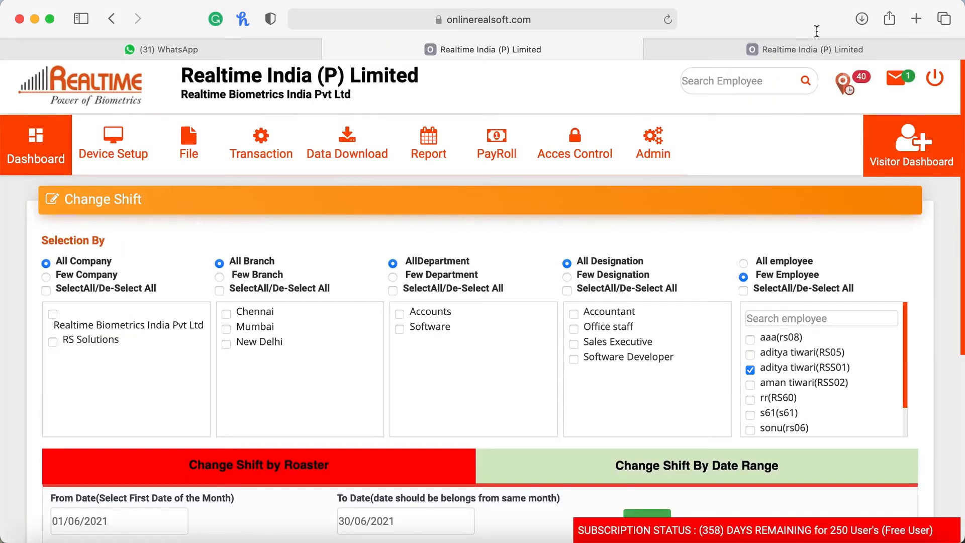
pyautogui.click(796, 46)
pyautogui.hotkey('ctrl', 'Up')
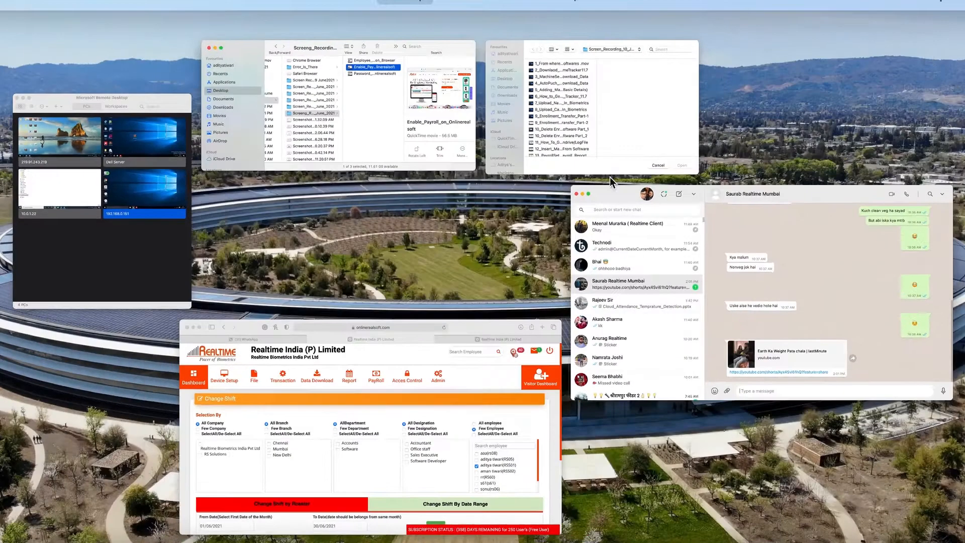
pyautogui.click(513, 18)
pyautogui.hotkey('ctrl', 'Up')
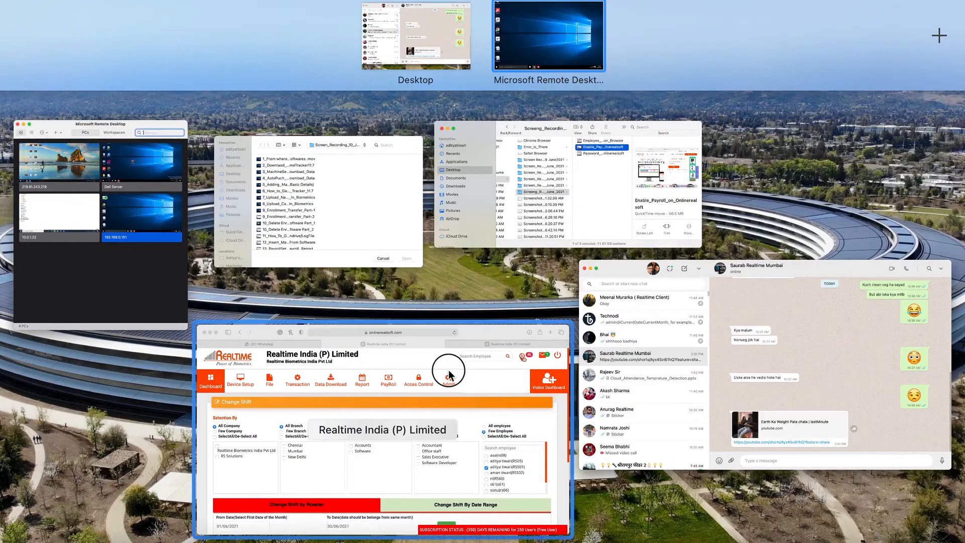
pyautogui.click(449, 374)
# Step: Switch to the browser tab with the Monthly Performance Report and reload it
pyautogui.click(723, 47)
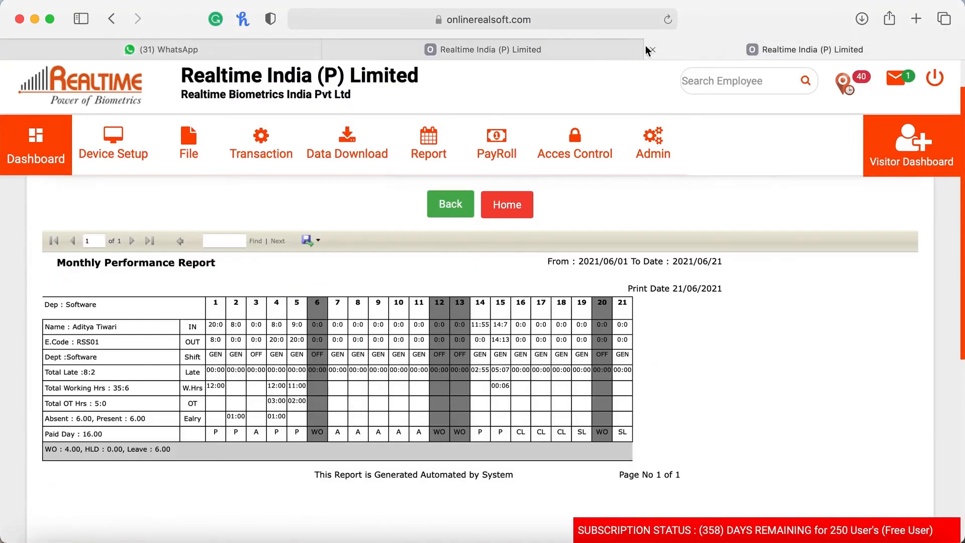
pyautogui.click(553, 19)
pyautogui.press('Return')
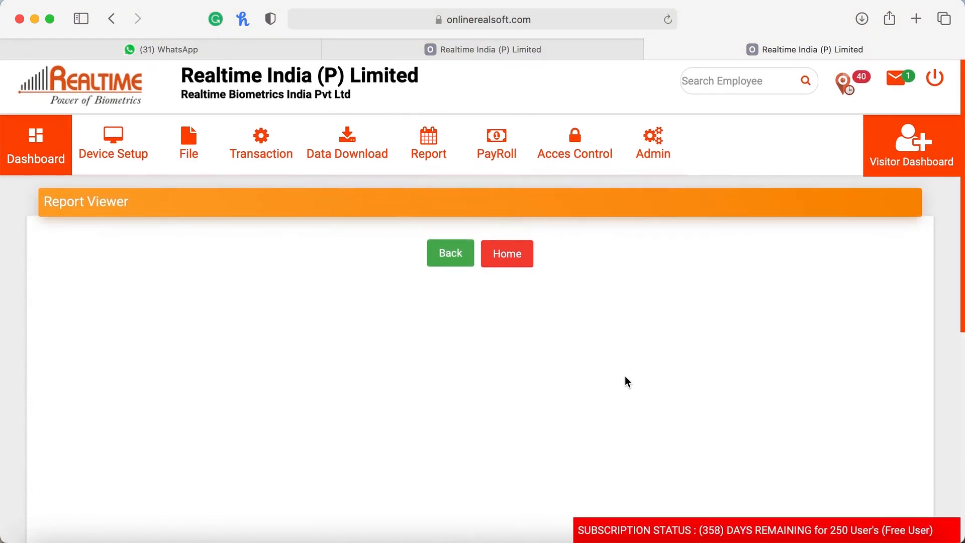
# Step: Reopen the Monthly Report page and restrict the selection to only the third listed employee
pyautogui.click(429, 148)
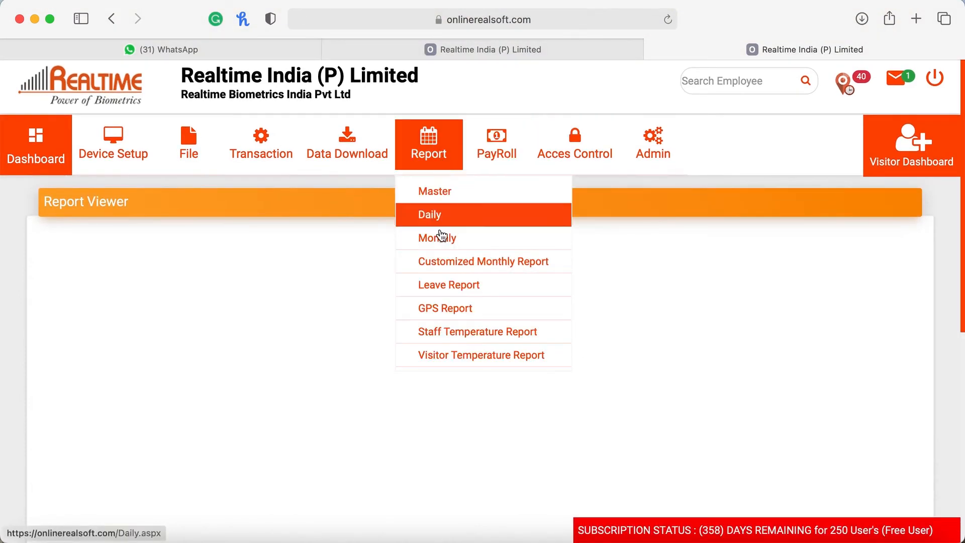
pyautogui.click(439, 244)
pyautogui.click(735, 313)
pyautogui.click(742, 405)
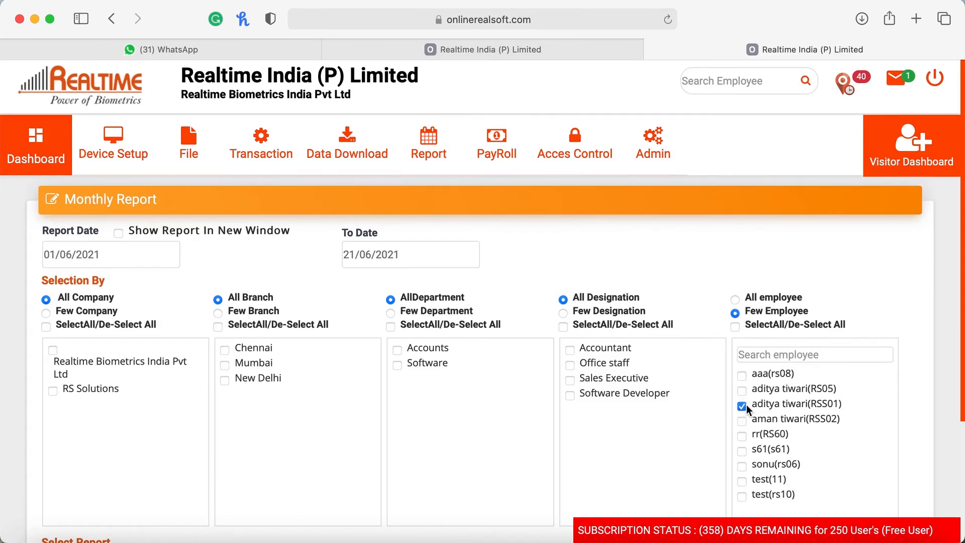
# Step: Set the report's To Date to 30/06/2021 and generate the monthly Performance report
pyautogui.click(440, 249)
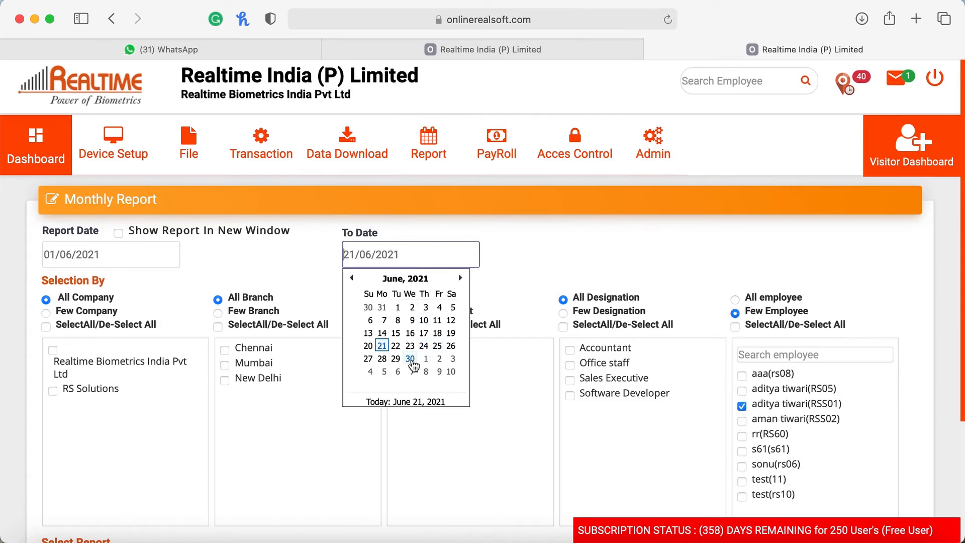
pyautogui.click(412, 363)
pyautogui.click(561, 266)
pyautogui.click(458, 486)
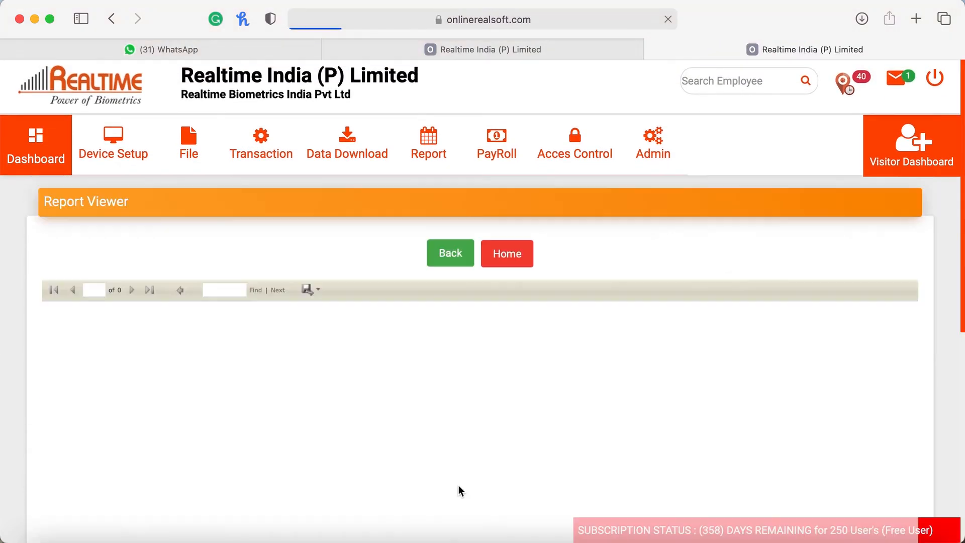
# Step: Examine the Shift row of the Monthly Performance Report for days 17 to 23 and the first days of the month
pyautogui.scroll(-2, 534, 434)
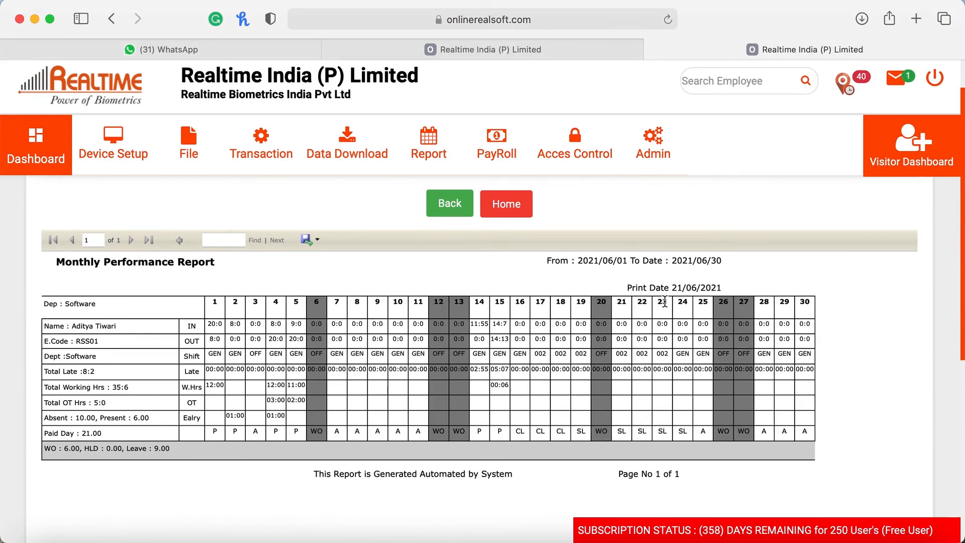
pyautogui.moveTo(667, 354); pyautogui.dragTo(538, 356)
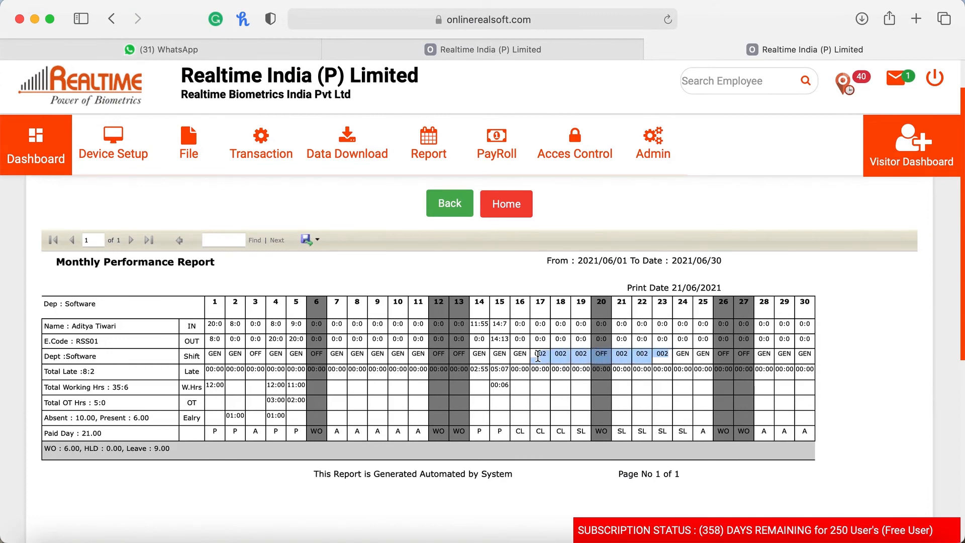
pyautogui.click(538, 356)
pyautogui.moveTo(536, 356); pyautogui.dragTo(670, 352)
pyautogui.moveTo(209, 353); pyautogui.dragTo(340, 348)
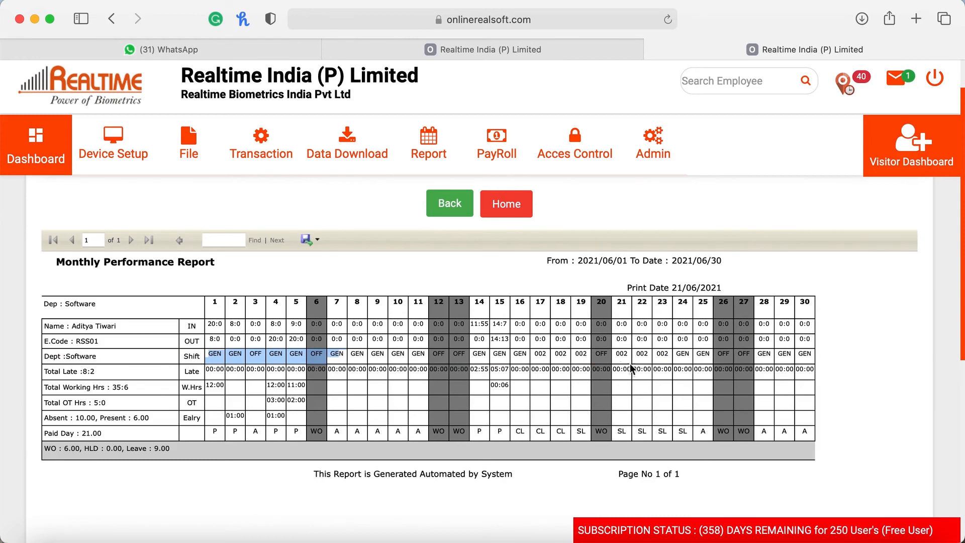
pyautogui.moveTo(537, 352); pyautogui.dragTo(672, 354)
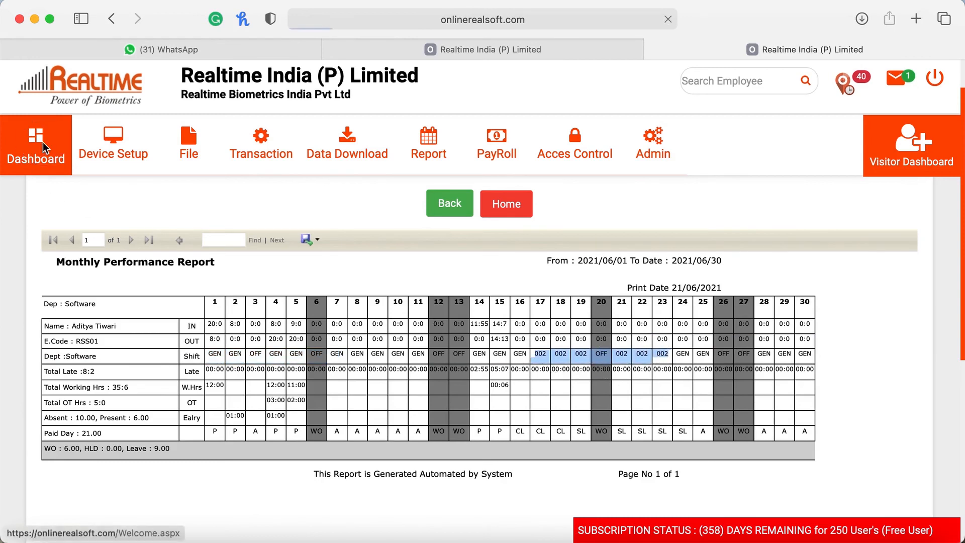
# Step: Reopen the Shift Change page from the dashboard and view its roster and date-range sections
pyautogui.click(44, 143)
pyautogui.moveTo(287, 154)
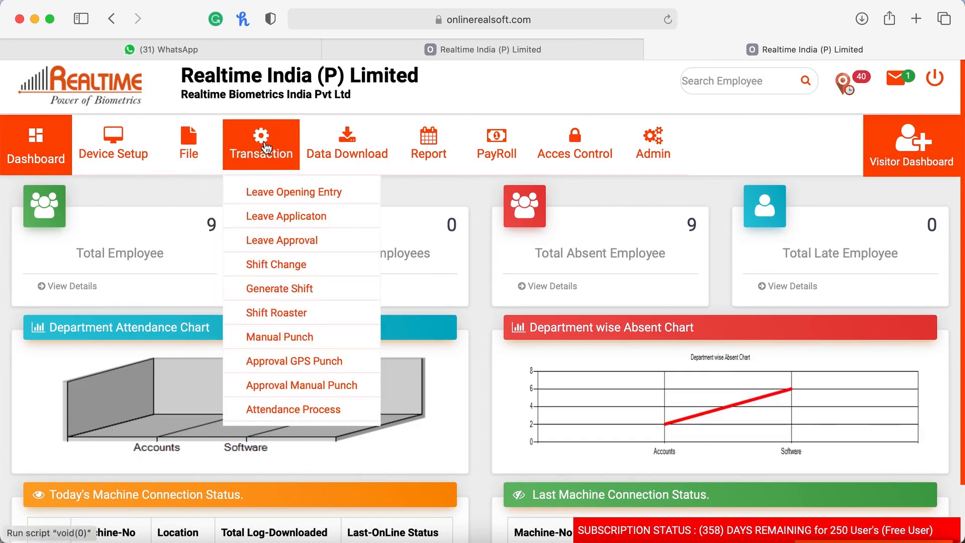
pyautogui.click(288, 270)
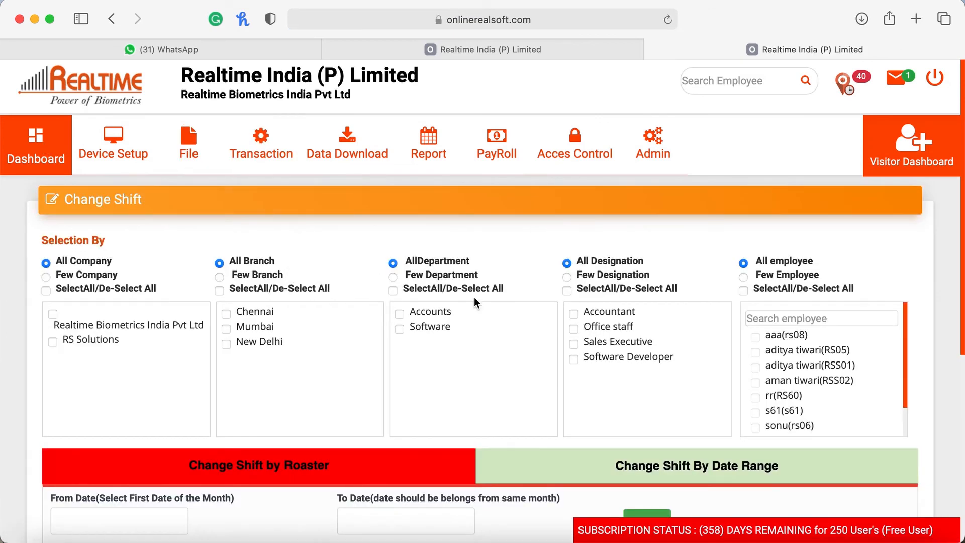
pyautogui.scroll(-6, 474, 297)
pyautogui.scroll(2, 328, 308)
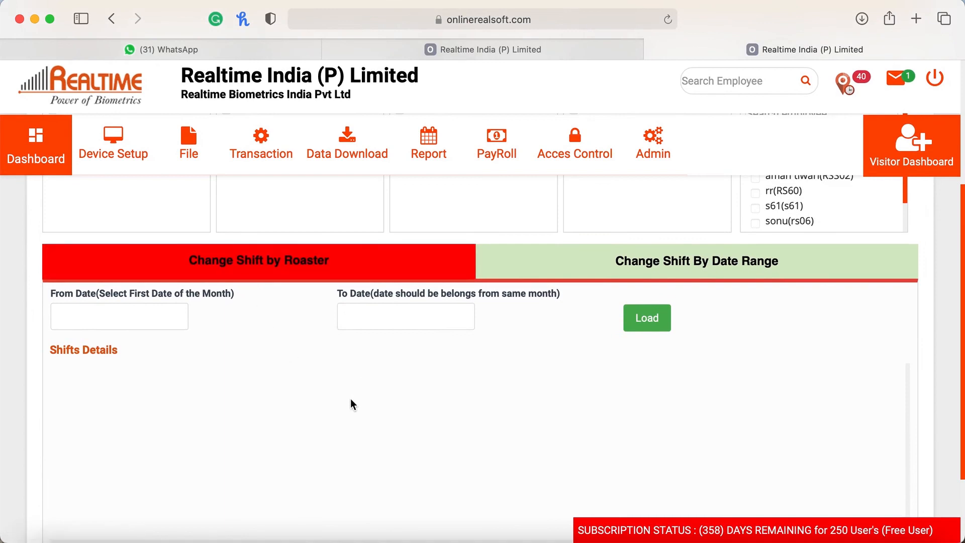
pyautogui.click(699, 260)
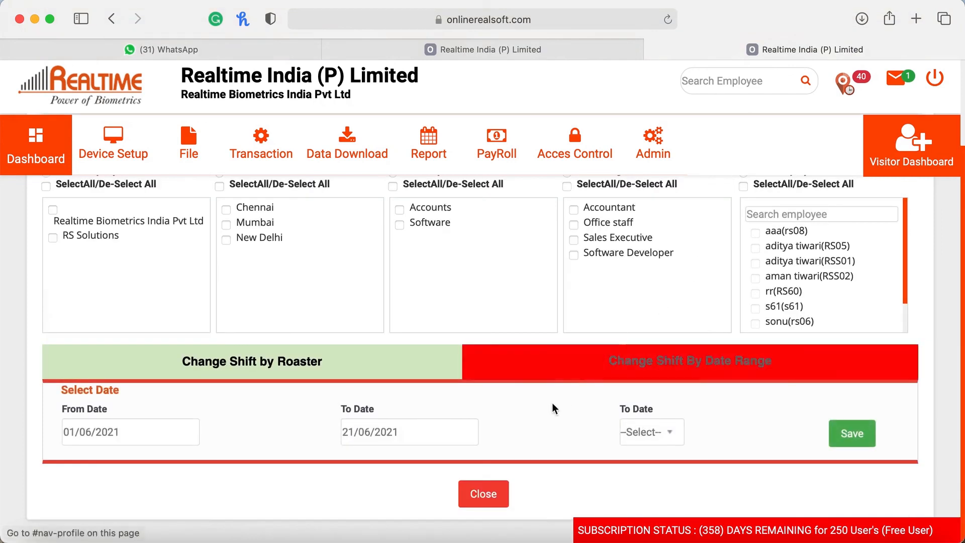